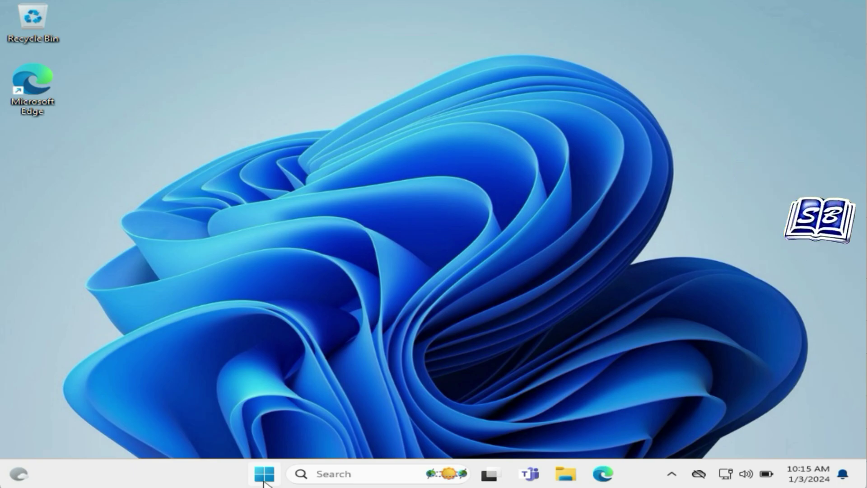
- Open the System About page in Settings and highlight the Windows version under Windows specifications
left_click(266, 482)
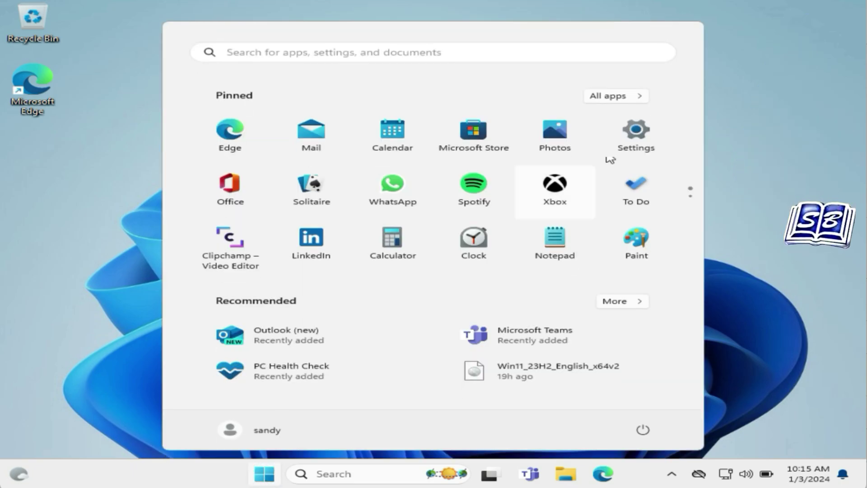
left_click(638, 140)
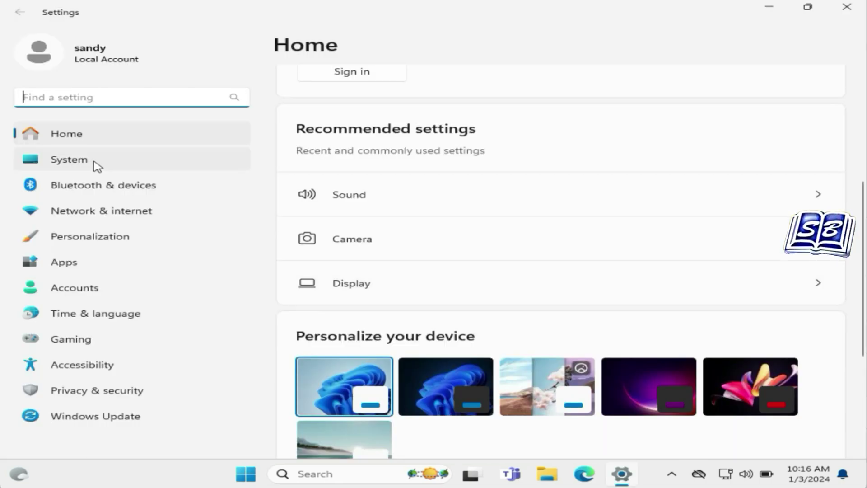
left_click(93, 161)
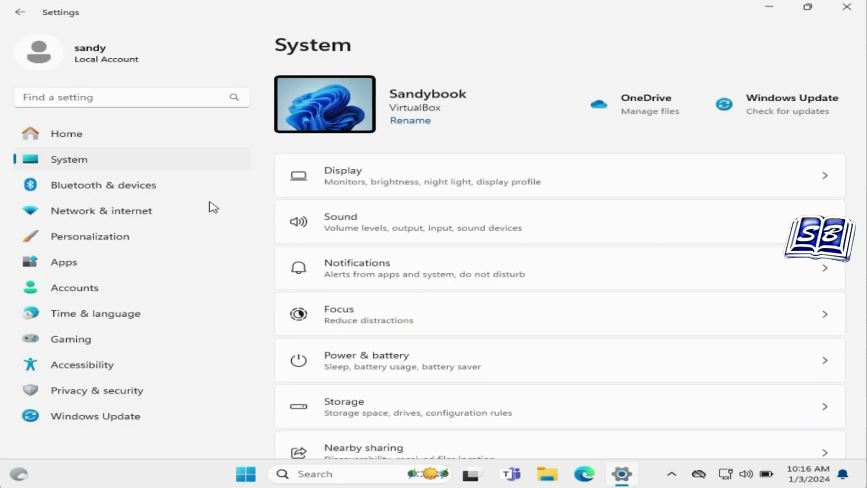
scroll(487, 225, "down", 10)
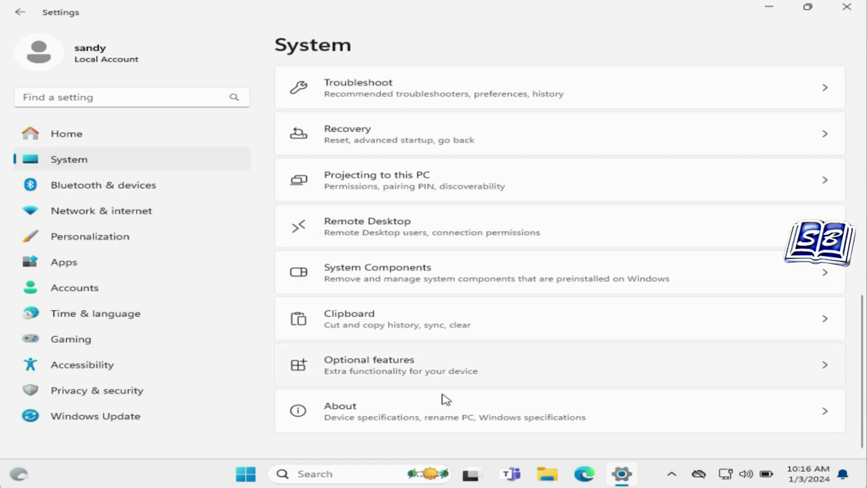
left_click(435, 415)
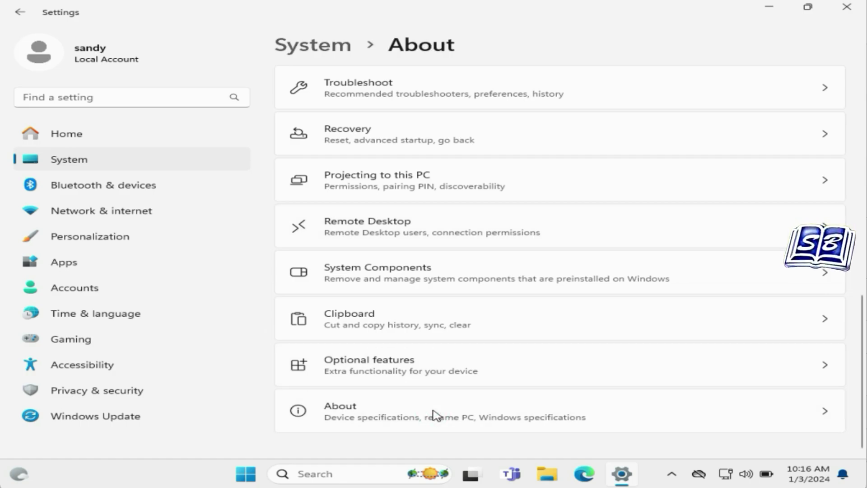
scroll(524, 294, "down", 5)
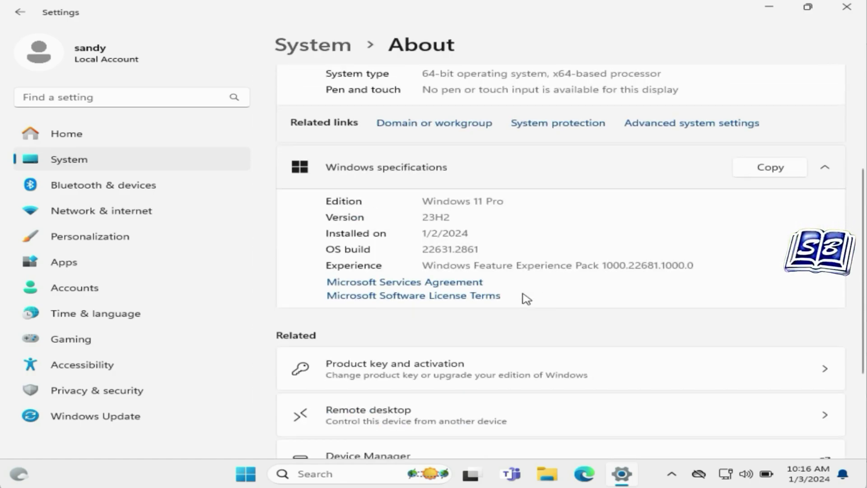
left_click(421, 217)
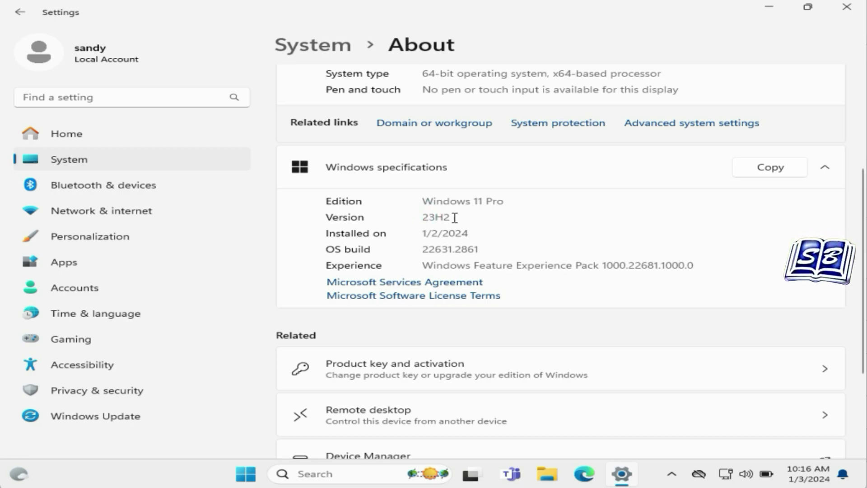
double_click(425, 217)
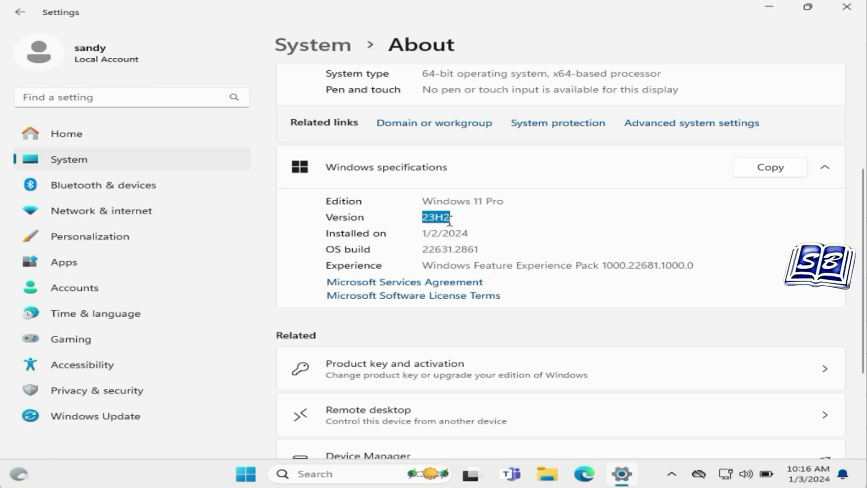
- Try to go back to the earlier Windows build from the Recovery options, then close Settings
scroll(426, 221, "up", 3)
left_click(14, 17)
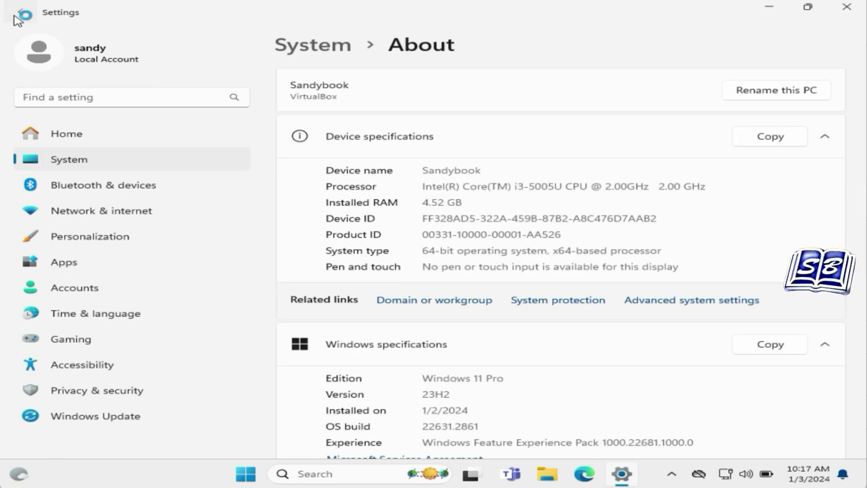
scroll(447, 244, "down", 3)
scroll(470, 252, "down", 5)
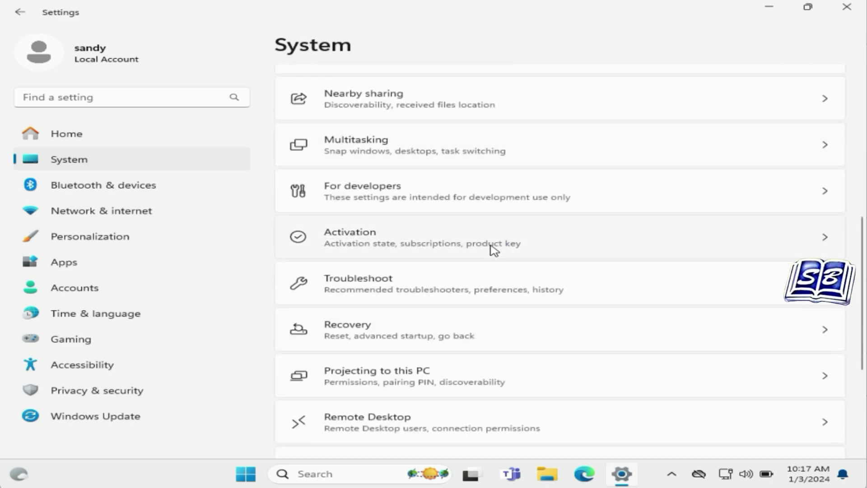
left_click(819, 337)
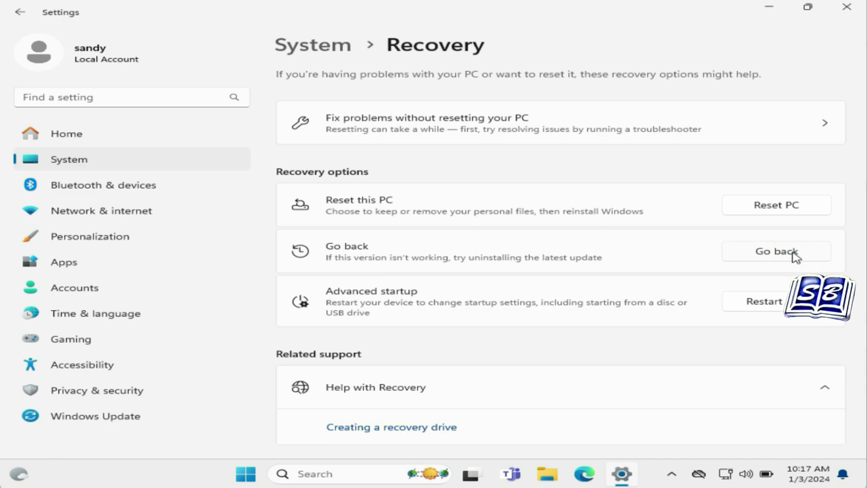
left_click(777, 251)
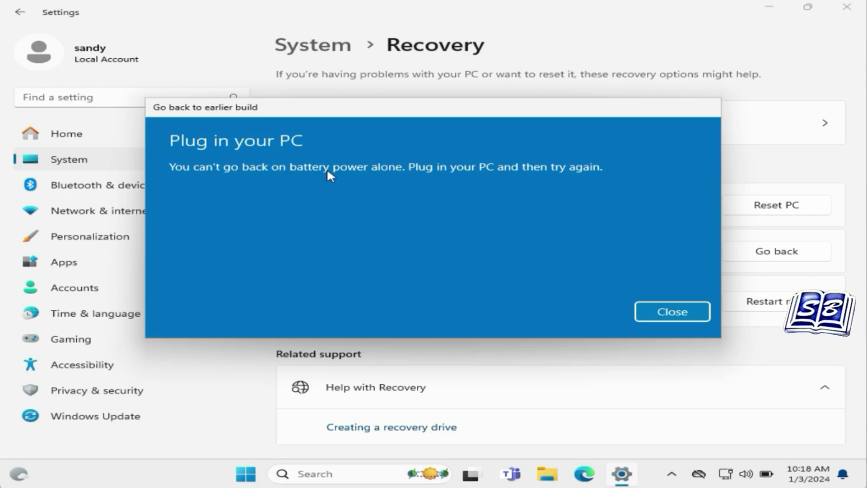
left_click(673, 312)
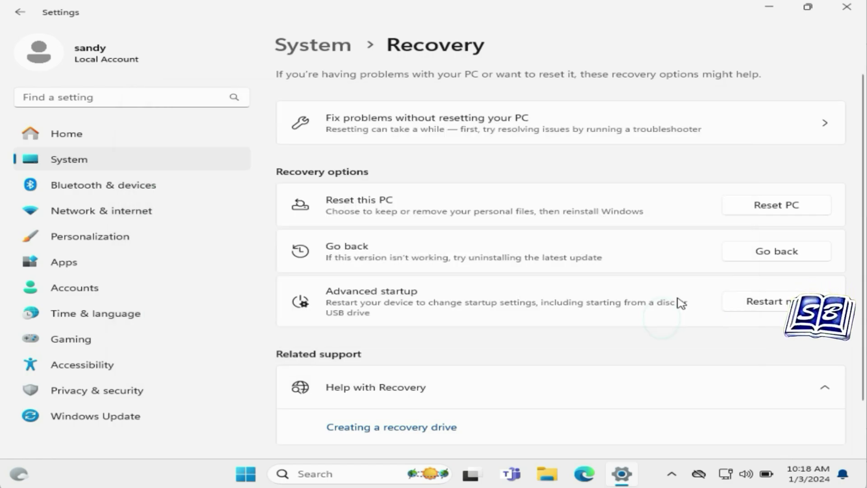
left_click(847, 7)
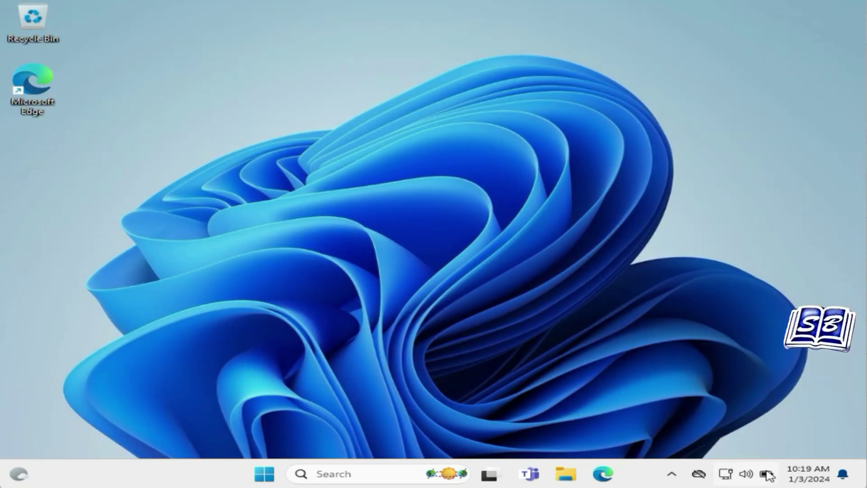
- Check the battery status and start the Go back option from the System Recovery settings
mouse_move(768, 477)
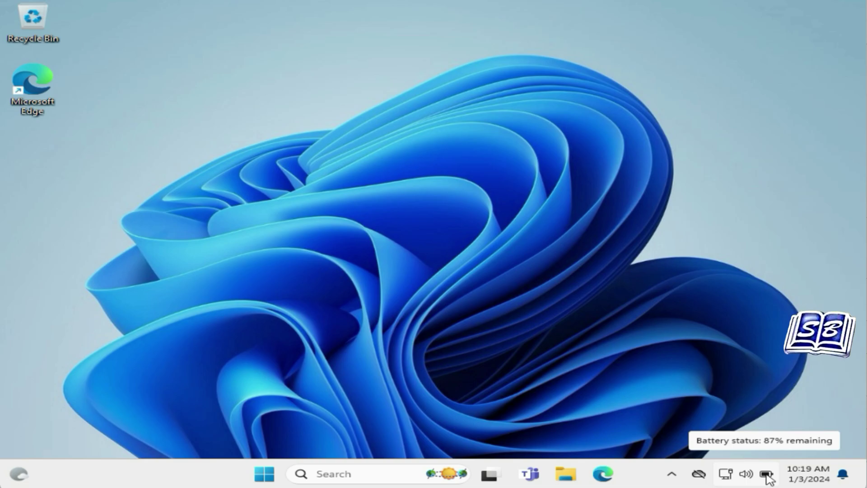
left_click(768, 478)
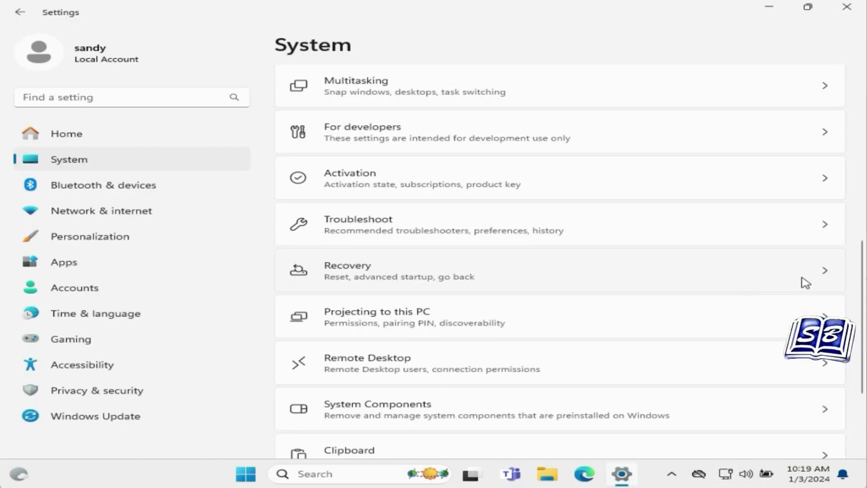
left_click(806, 280)
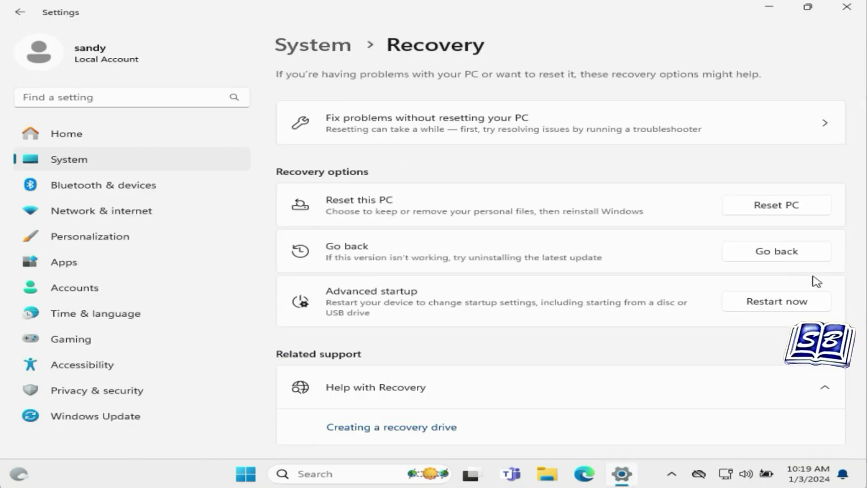
left_click(777, 251)
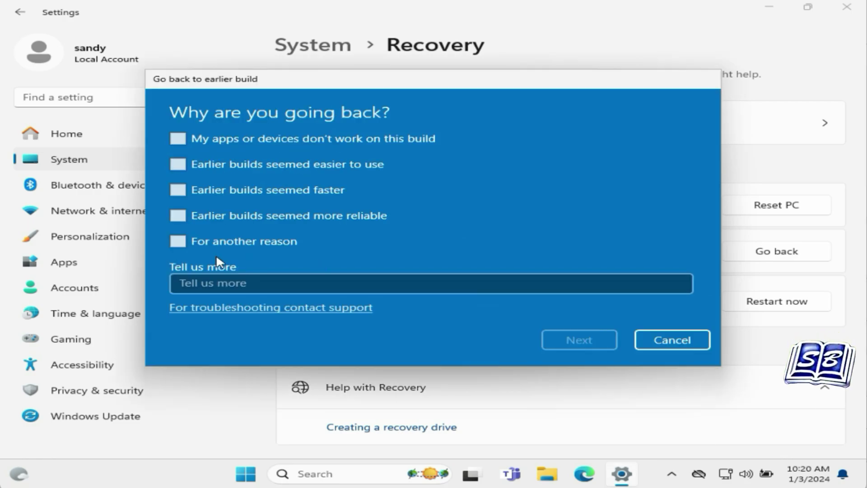
- Choose "For another reason", decline checking for updates, and confirm going back to the earlier build
left_click(178, 242)
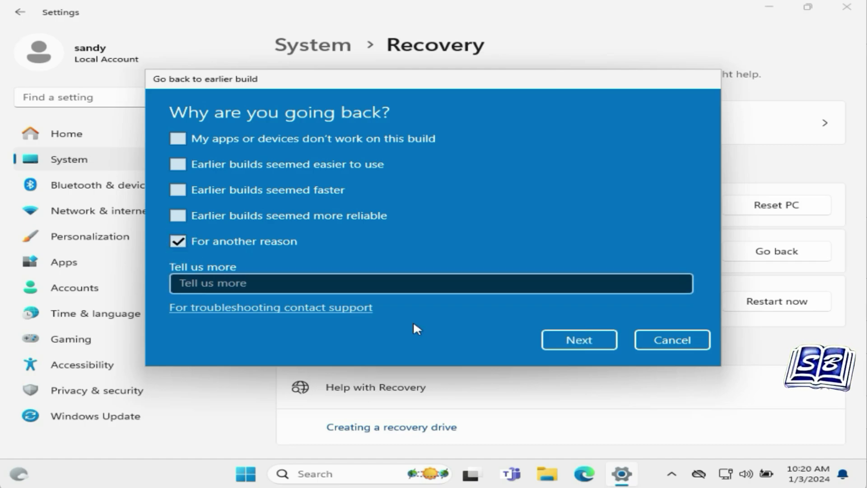
left_click(584, 338)
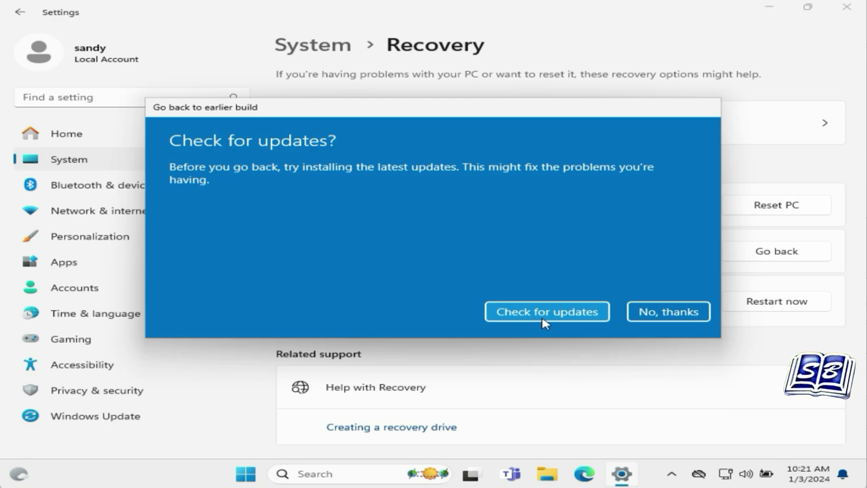
left_click(671, 316)
left_click(585, 315)
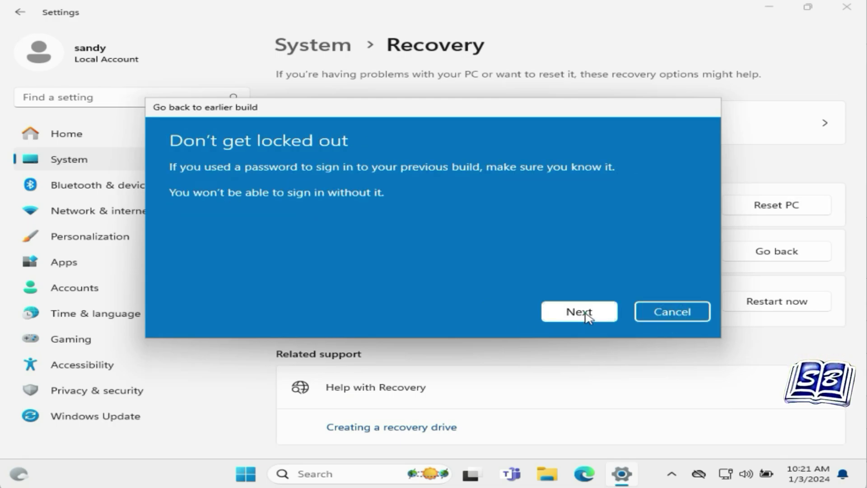
left_click(587, 316)
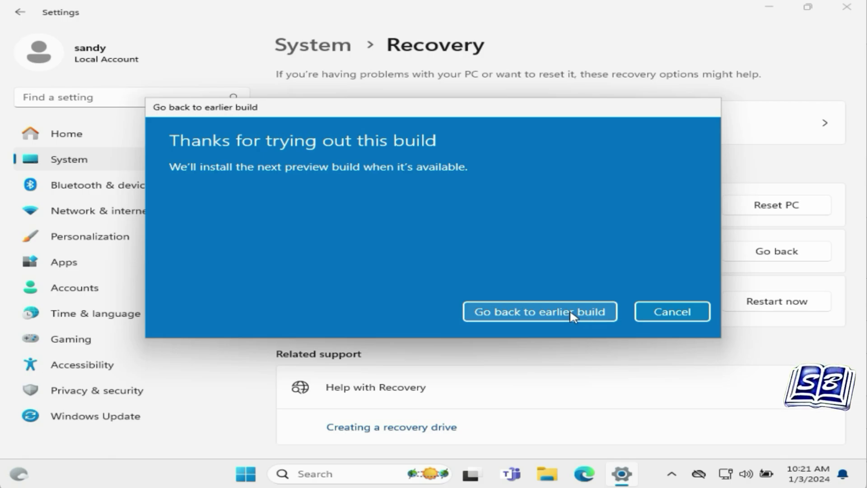
left_click(585, 314)
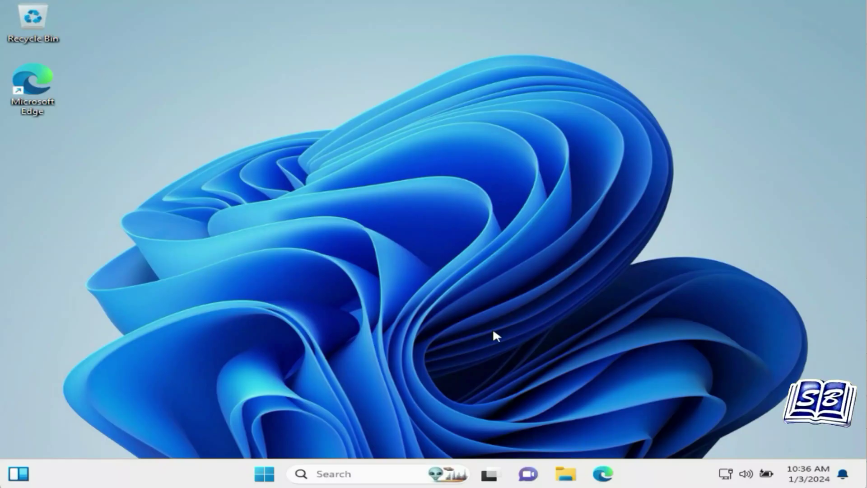
- Reopen the System About page in Settings and check the Windows version after the rollback
key("super")
left_click(641, 135)
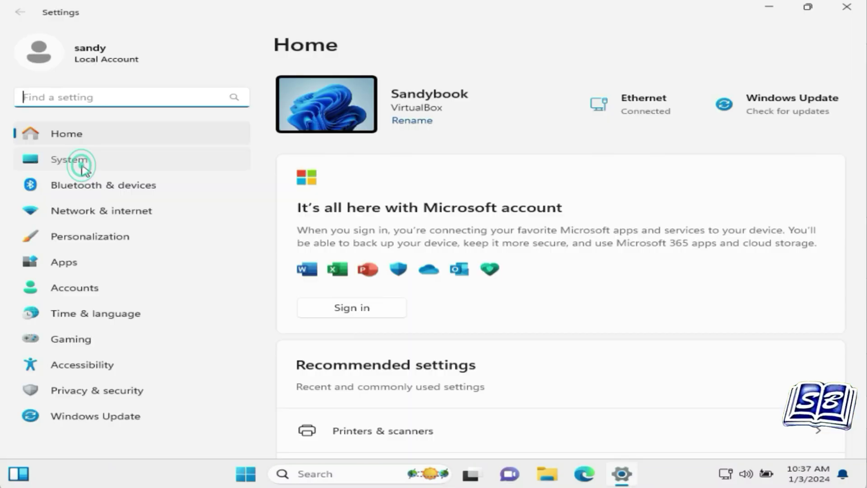
left_click(83, 168)
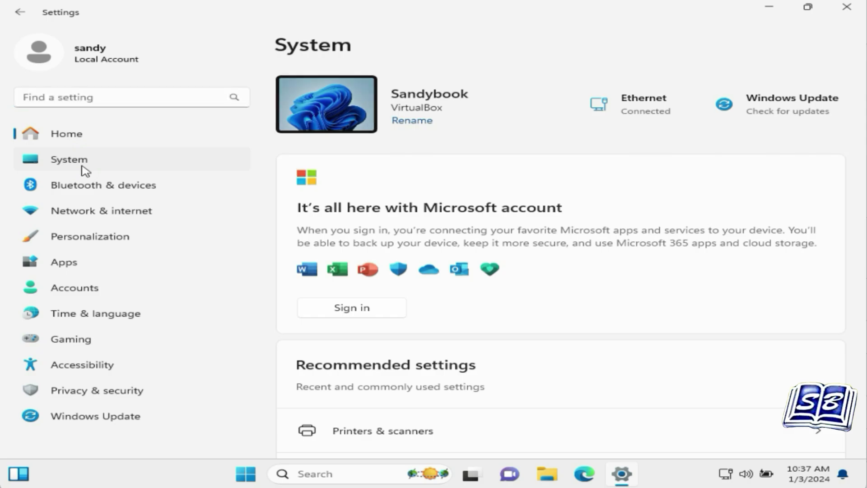
scroll(491, 418, "down", 15)
left_click(492, 418)
scroll(496, 361, "down", 3)
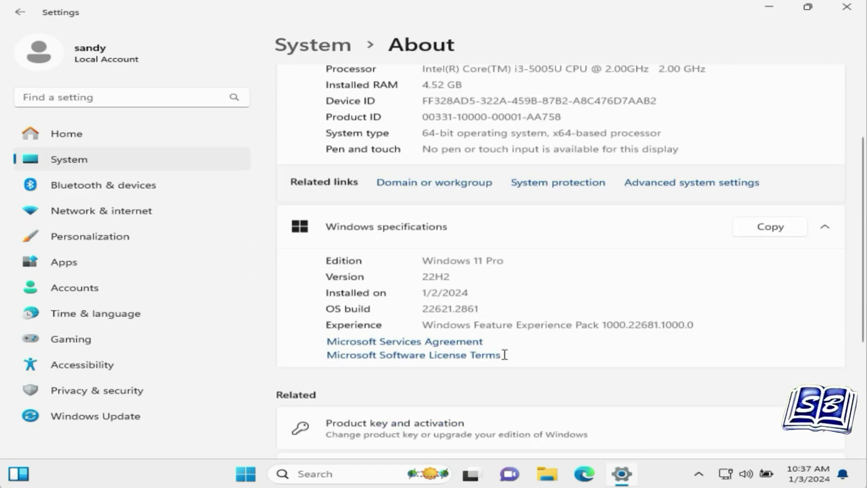
double_click(427, 276)
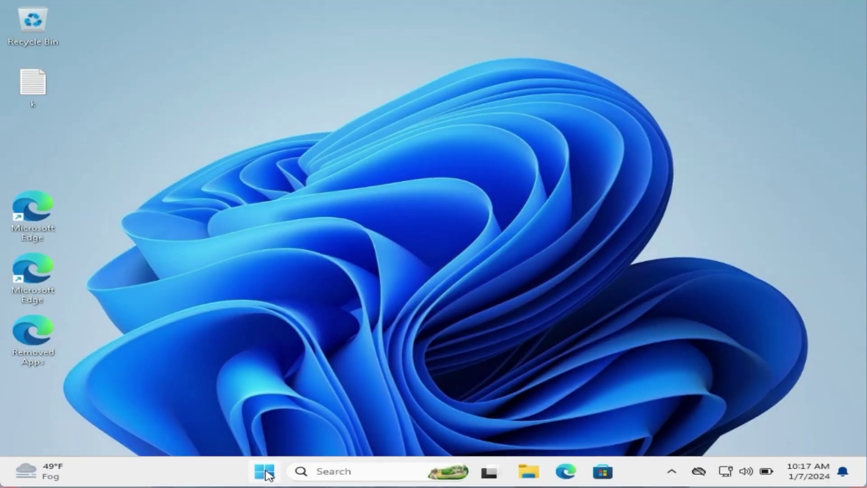
- Open the System Recovery page in Settings and examine which recovery options are offered
left_click(267, 473)
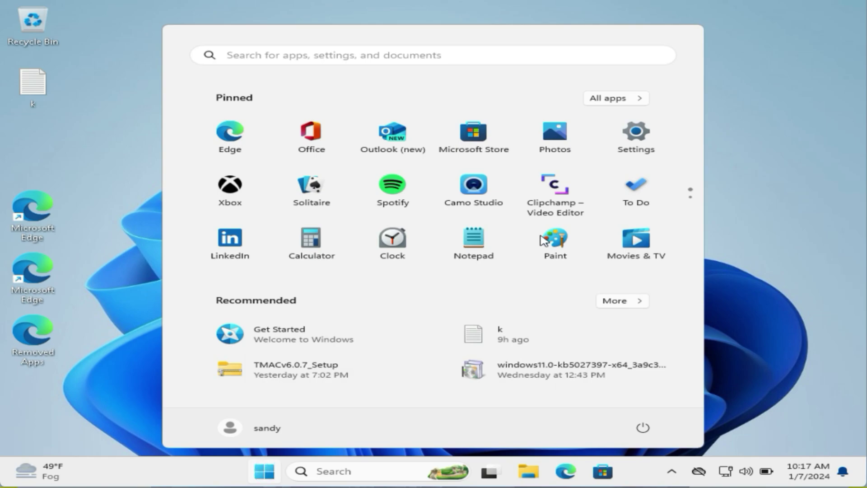
left_click(635, 141)
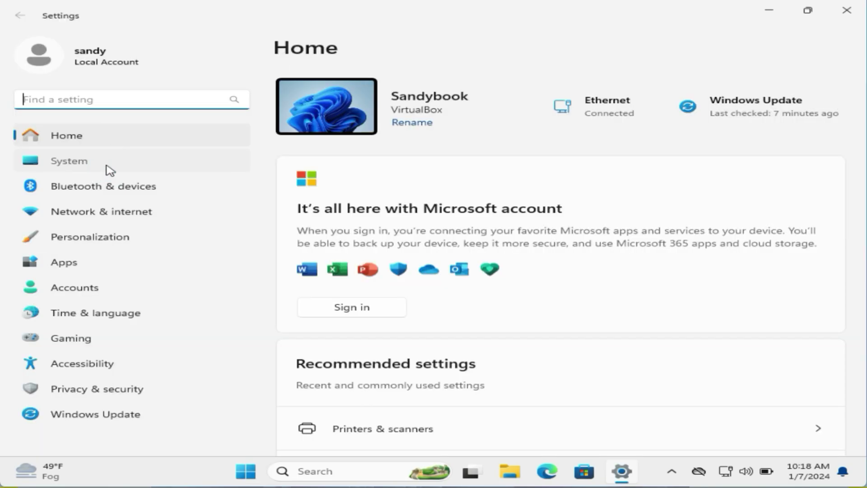
left_click(110, 170)
scroll(843, 325, "down", 10)
left_click(828, 338)
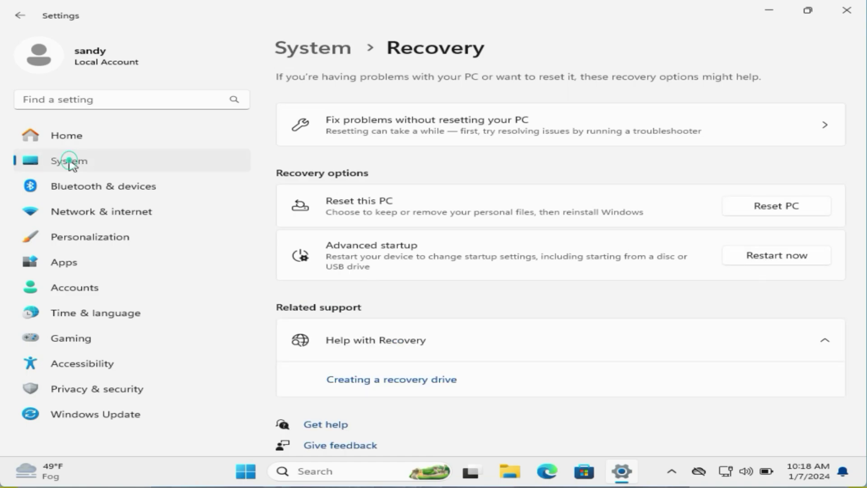
- Open the Uninstall updates page from the Windows Update history in Settings
left_click(98, 169)
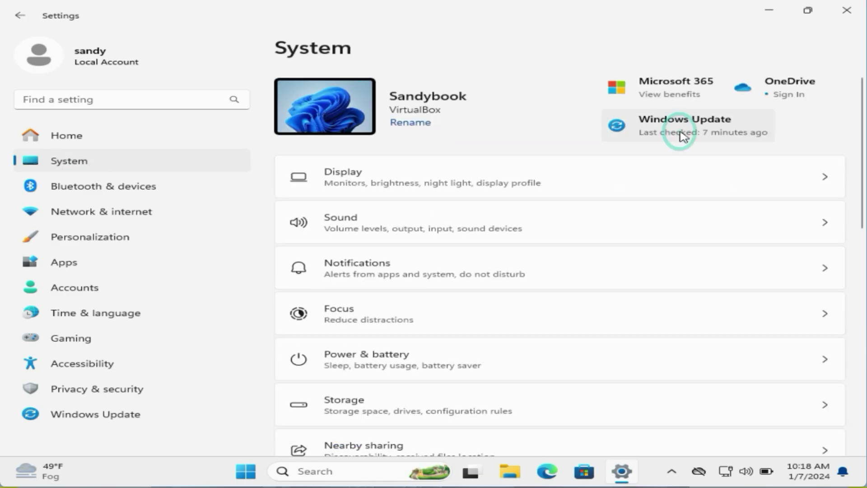
left_click(683, 136)
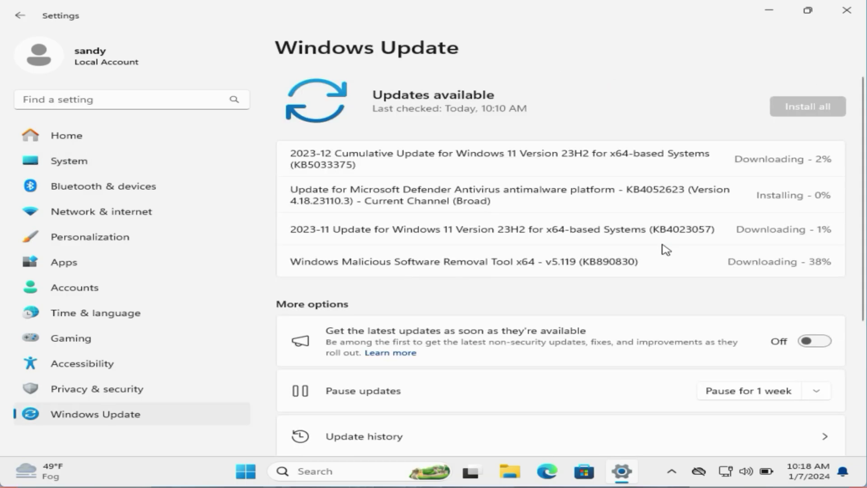
scroll(659, 222, "down", 4)
left_click(823, 245)
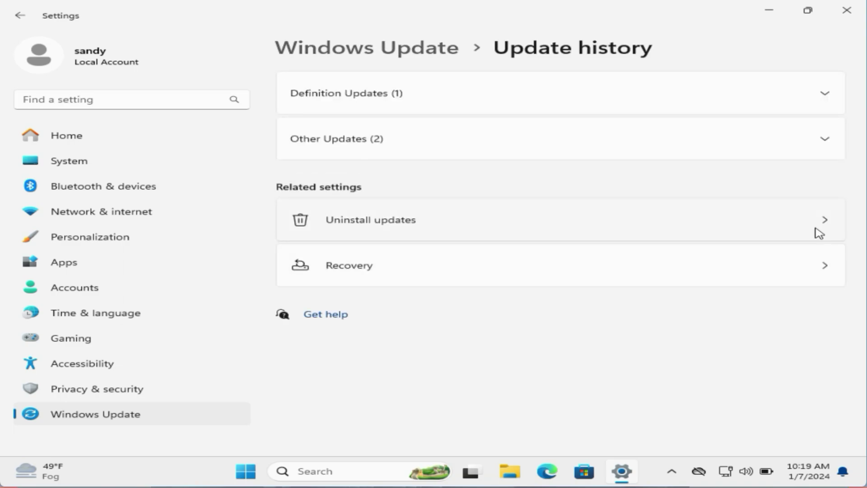
left_click(828, 226)
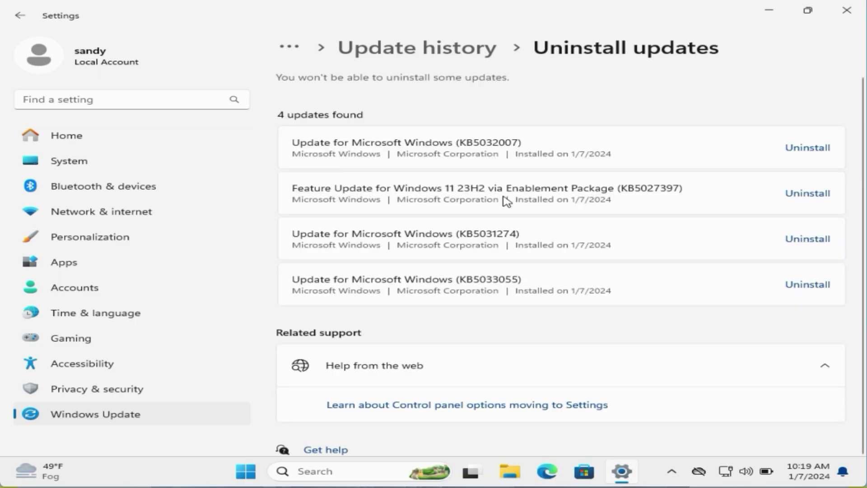
- Uninstall the Windows 11 23H2 enablement package KB5027397 and the Microsoft Windows update KB5032007, confirming each removal
left_click(810, 197)
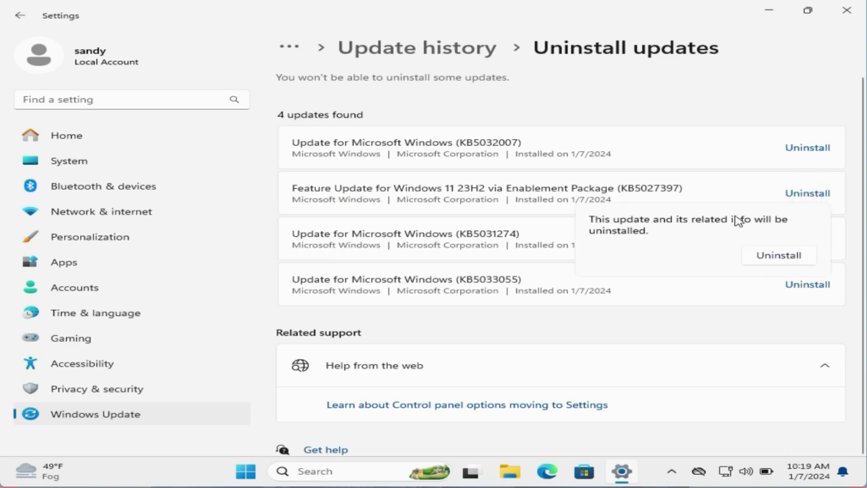
left_click(777, 259)
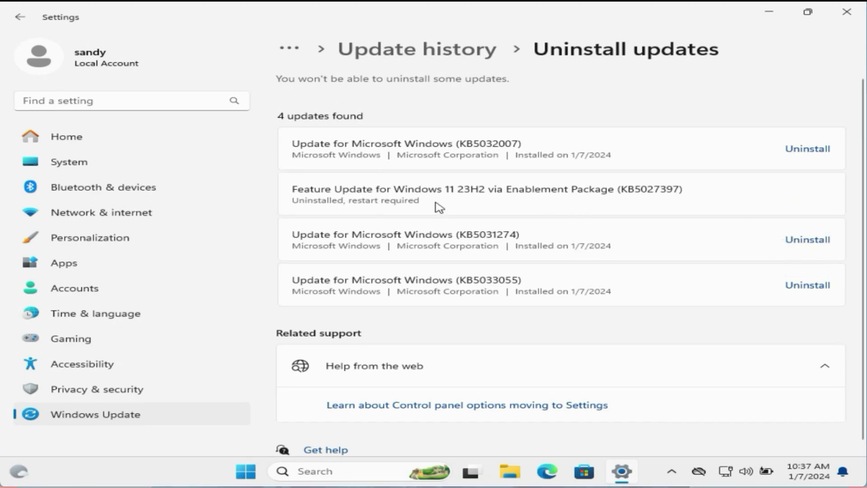
left_click(804, 156)
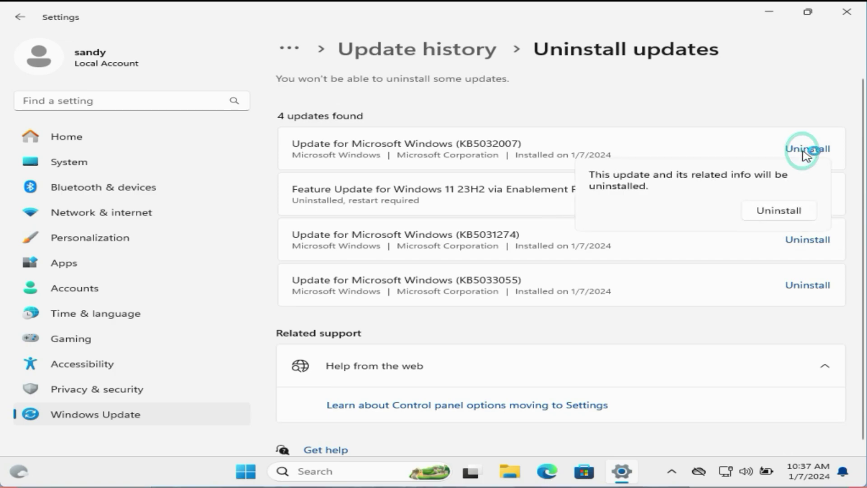
left_click(784, 215)
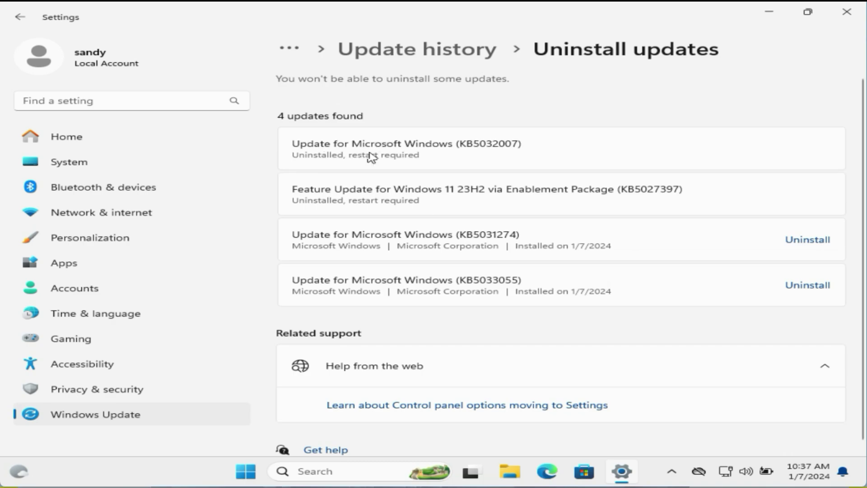
- Restart the computer to complete the removal of the uninstalled updates
left_click(614, 206)
key("super")
left_click(644, 401)
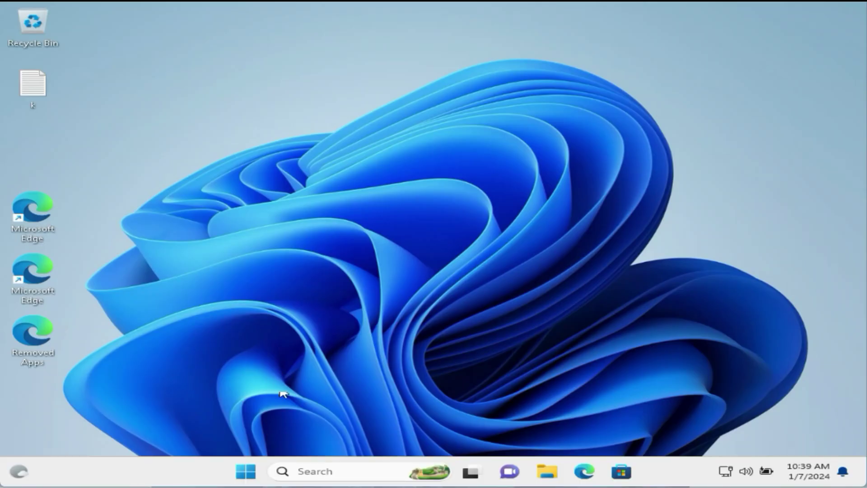
- Open the System About page in Settings, check the Windows version and OS build, and close Settings
key("super+i")
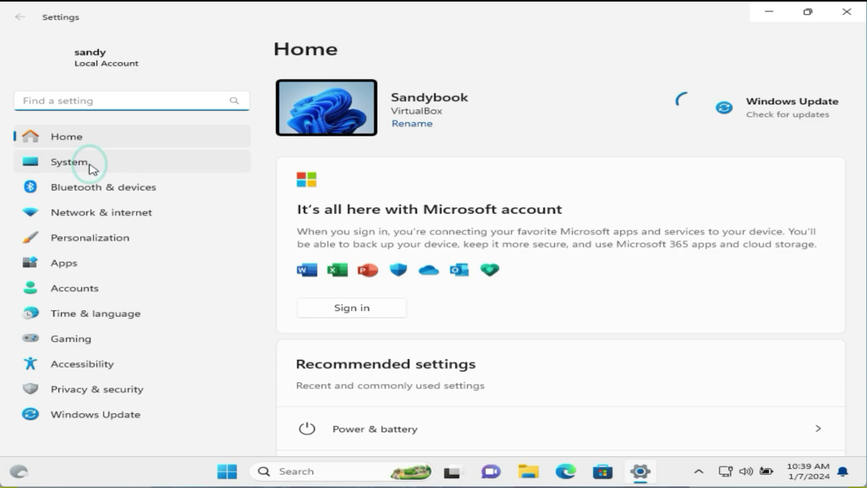
key("super+Pause")
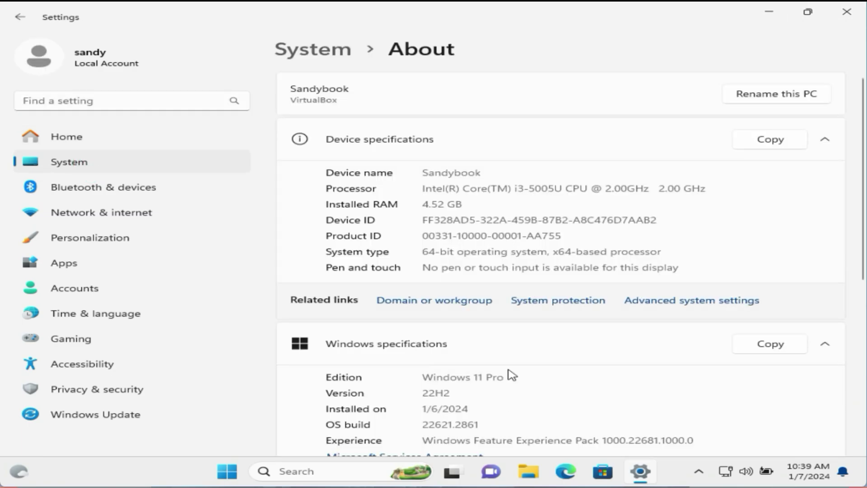
scroll(426, 342, "down", 3)
double_click(425, 277)
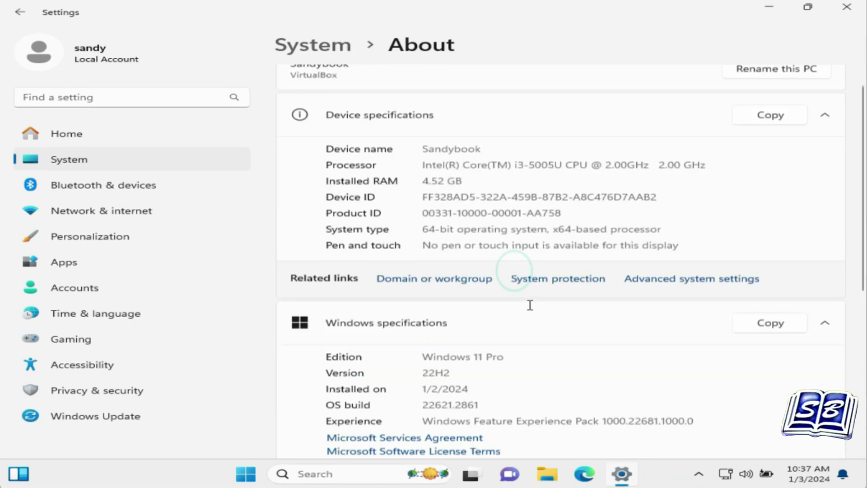
scroll(528, 305, "up", 1)
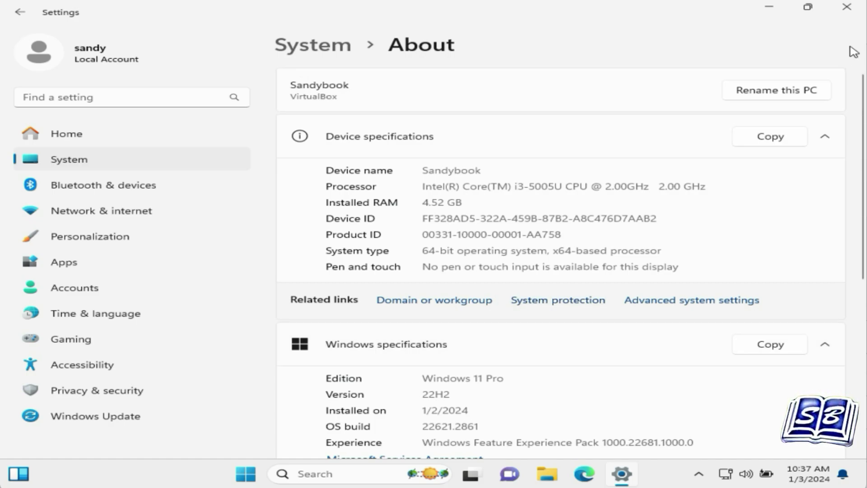
left_click(848, 16)
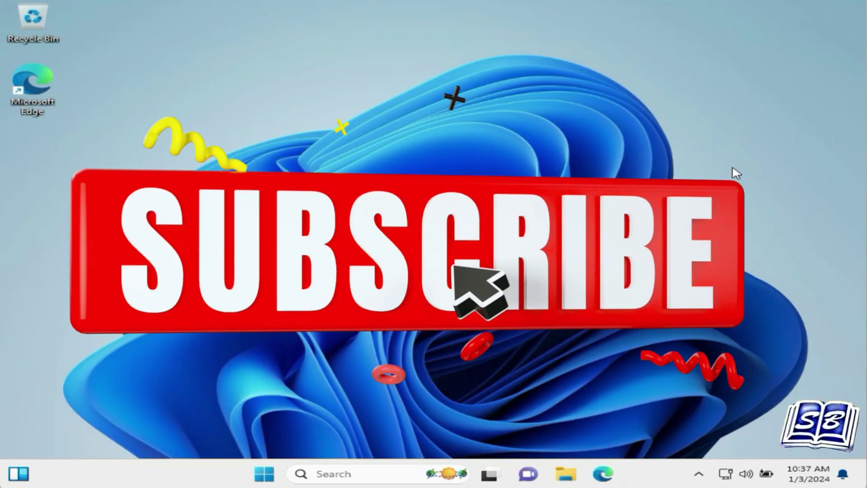